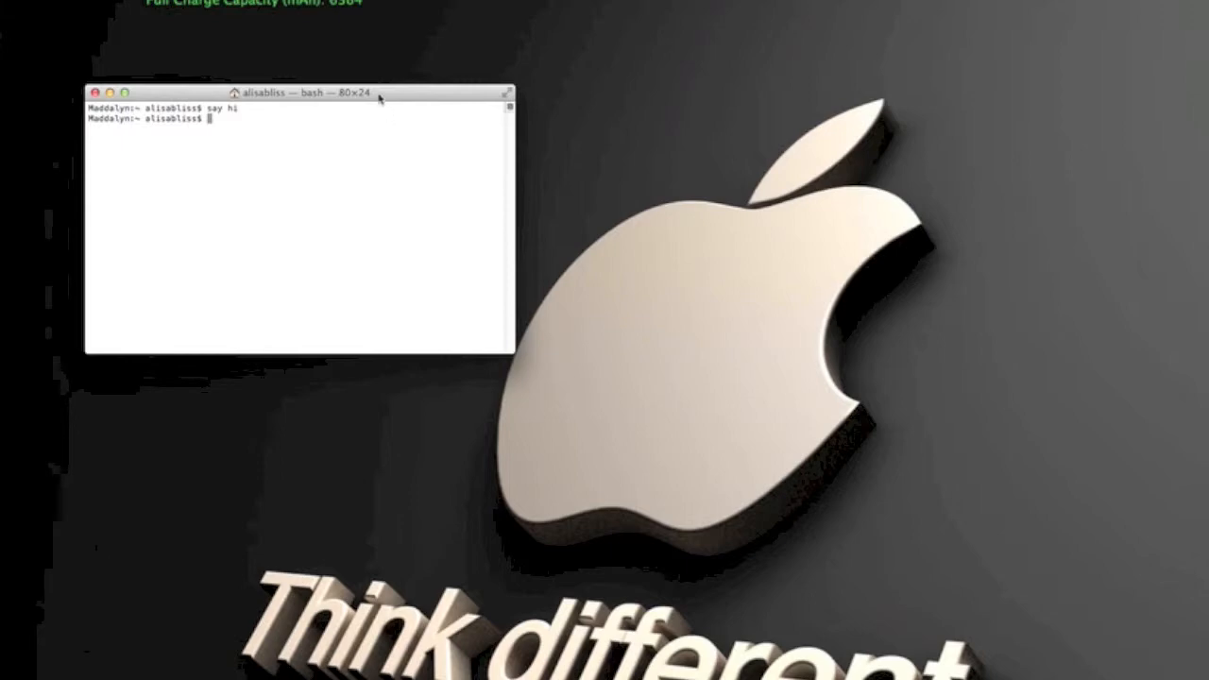
{"action": "mouse_move", "coordinate": [696, 674]}
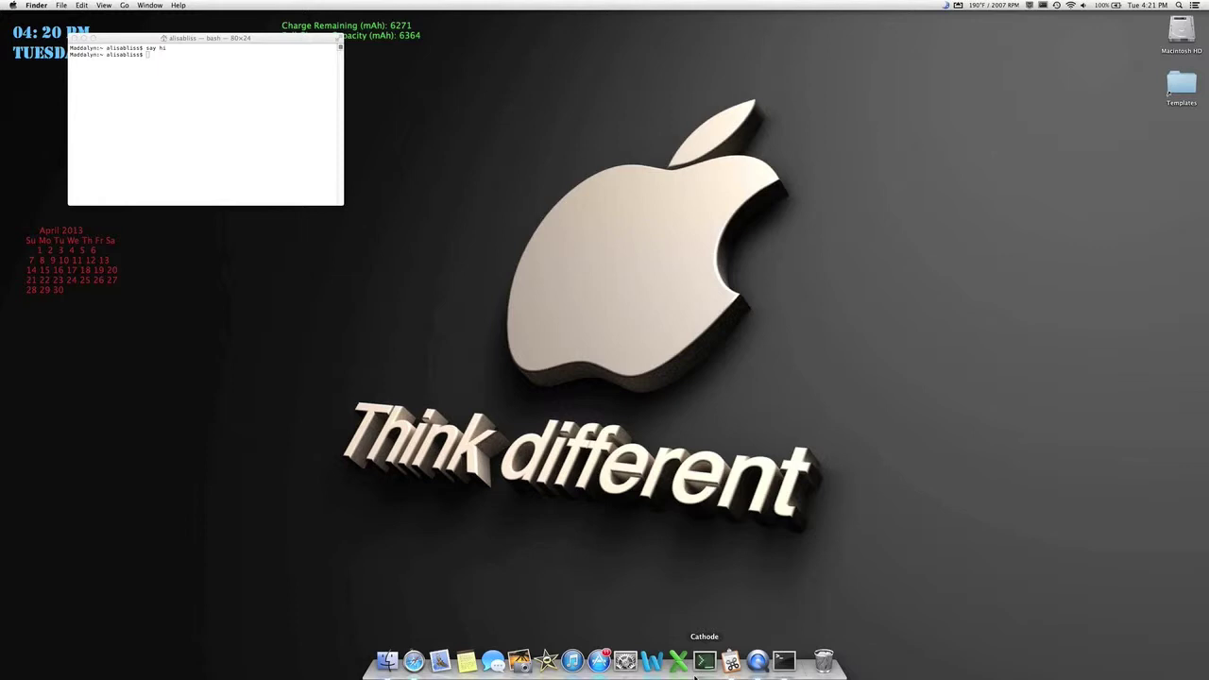
- Launch Cathode from the Dock and bring its CRT terminal to the front, moving the plain bash window aside
{"action": "left_click", "coordinate": [704, 660]}
{"action": "left_click_drag", "start_coordinate": [181, 40], "coordinate": [231, 147]}
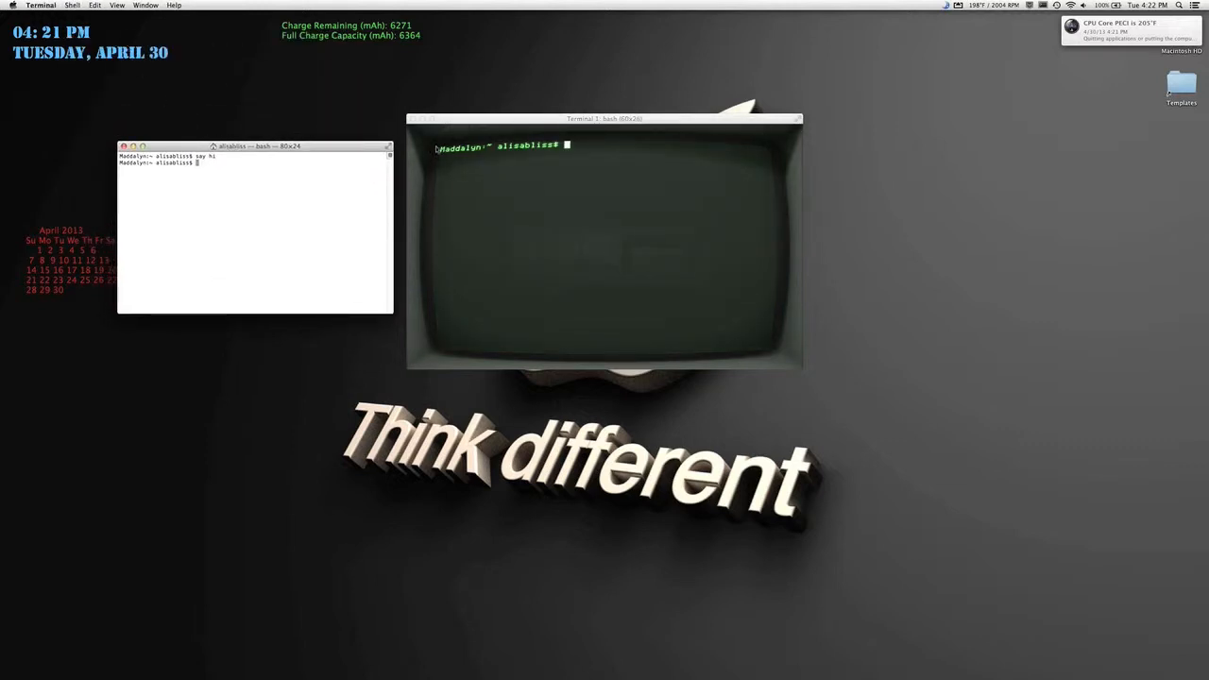
{"action": "left_click", "coordinate": [604, 236]}
- Try the Teddy Boy theme, reposition the window, then switch to the purple C86 theme
{"action": "left_click", "coordinate": [139, 4]}
{"action": "left_click", "coordinate": [169, 238]}
{"action": "mouse_move", "coordinate": [615, 119]}
{"action": "left_mouse_down"}
{"action": "mouse_move", "coordinate": [481, 243]}
{"action": "mouse_move", "coordinate": [655, 120]}
{"action": "left_mouse_up"}
{"action": "left_click", "coordinate": [138, 6]}
{"action": "left_click", "coordinate": [142, 34]}
- Switch to the grey see-through Metaphysical theme and glance at the window options without changes
{"action": "left_click", "coordinate": [139, 6]}
{"action": "left_click", "coordinate": [162, 73]}
{"action": "left_click", "coordinate": [172, 5]}
{"action": "left_click", "coordinate": [616, 200]}
- Adjust the system volume and quit Cathode with Cmd+Q
{"action": "key", "text": "XF86AudioLowerVolume"}
{"action": "type", "text": "sahshr"}
{"action": "type", "text": "uf"}
{"action": "type", "text": "f c n xoo"}
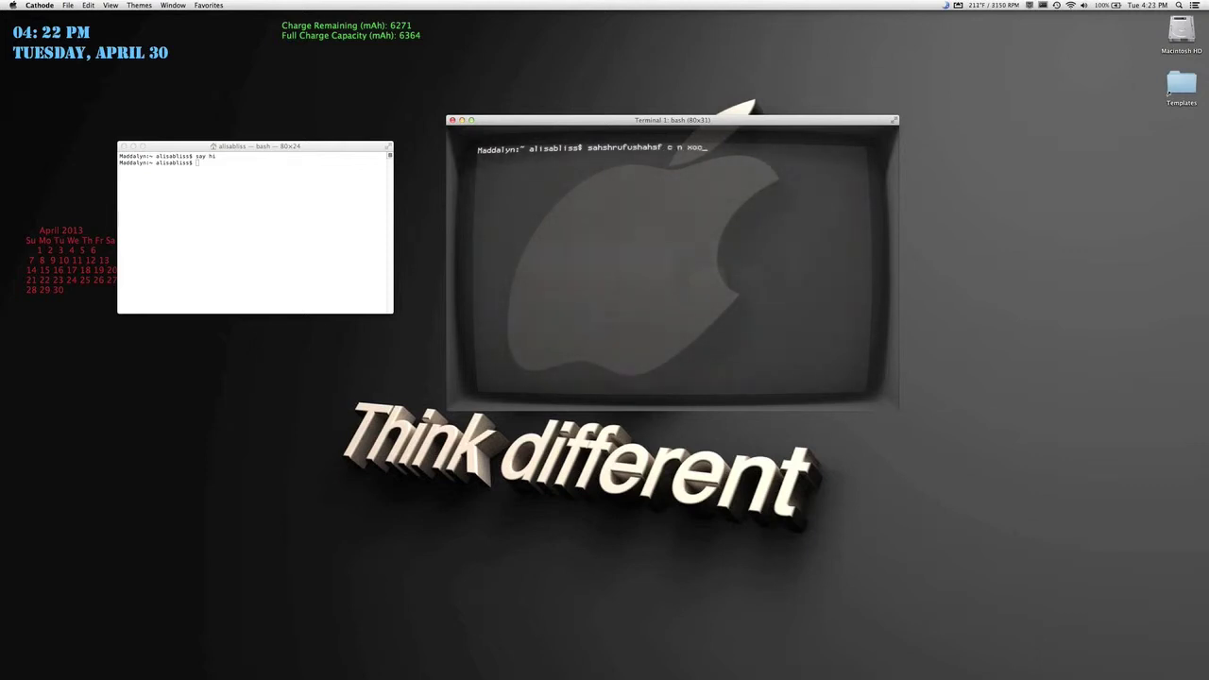
{"action": "key", "text": "XF86AudioLowerVolume"}
{"action": "key", "text": "XF86AudioLowerVolume"}
{"action": "key", "text": "super+q"}
- Relaunch Cathode from the Dock into a fresh green-screen session, adjusting the volume along the way
{"action": "key", "text": "XF86AudioRaiseVolume"}
{"action": "left_click", "coordinate": [711, 631]}
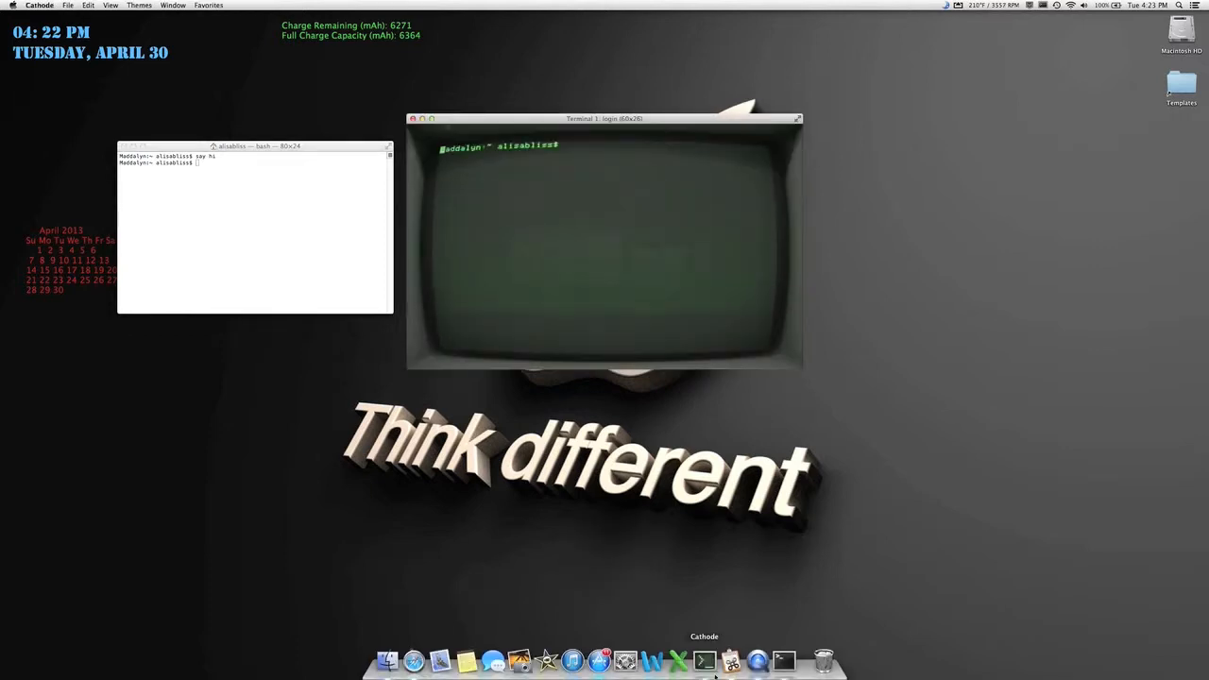
{"action": "key", "text": "XF86AudioRaiseVolume"}
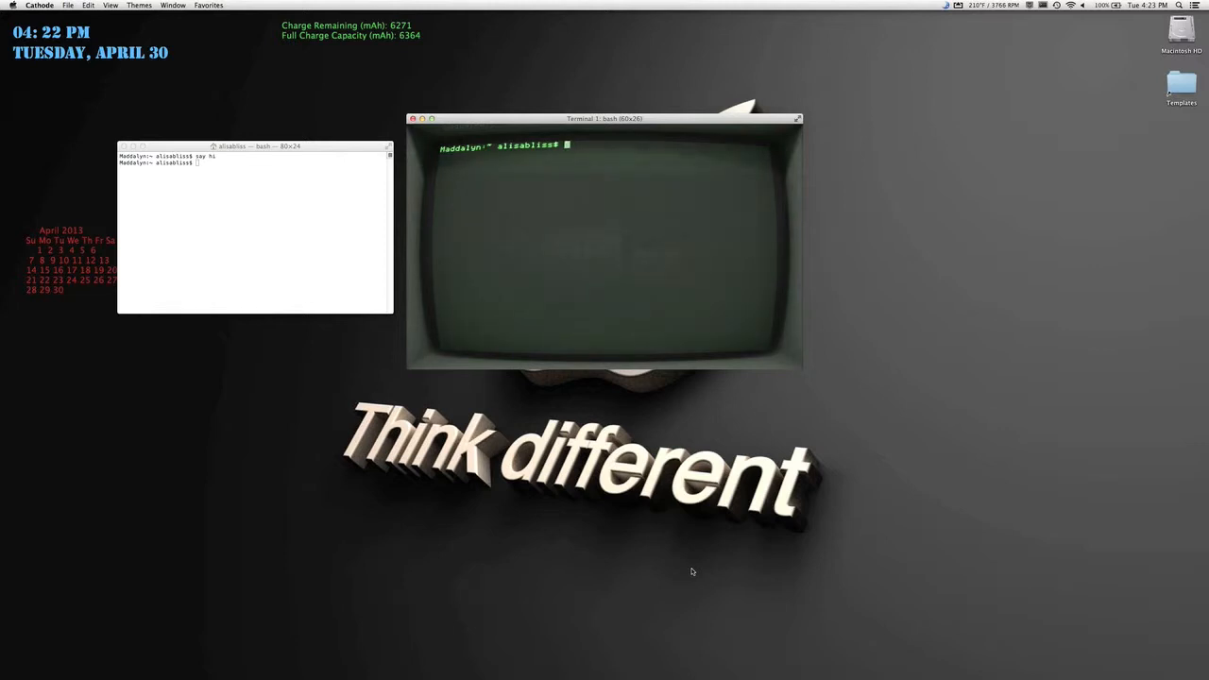
{"action": "key", "text": "XF86AudioLowerVolume"}
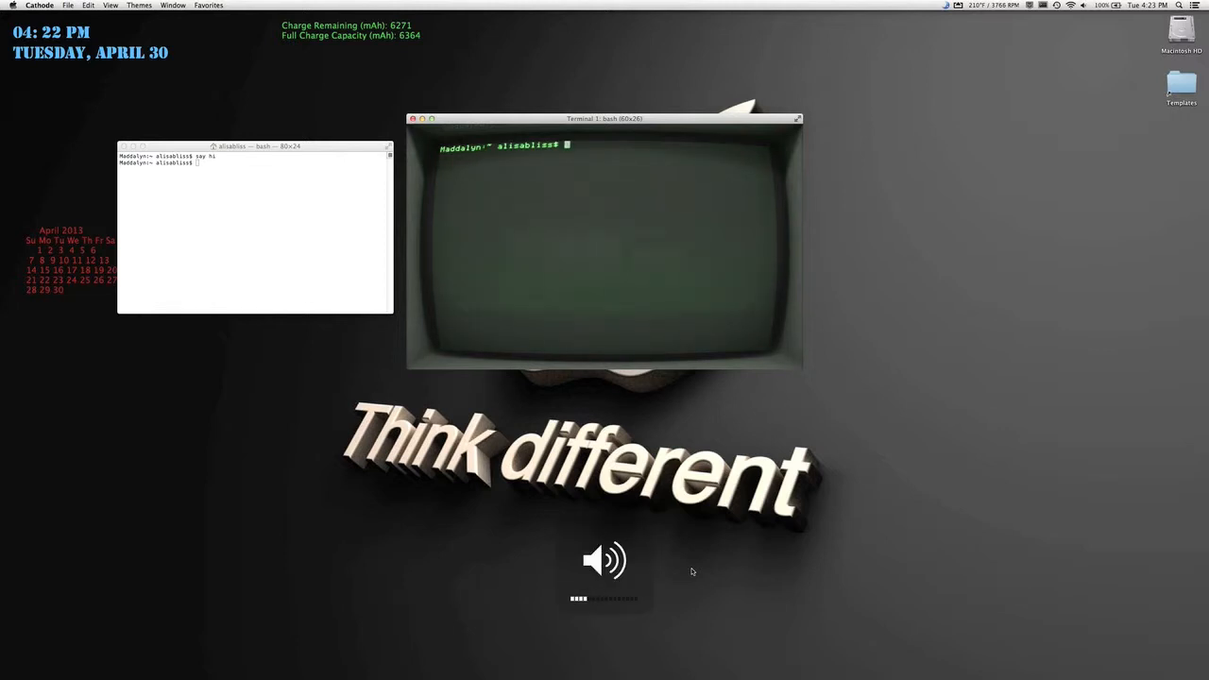
{"action": "key", "text": "XF86AudioLowerVolume"}
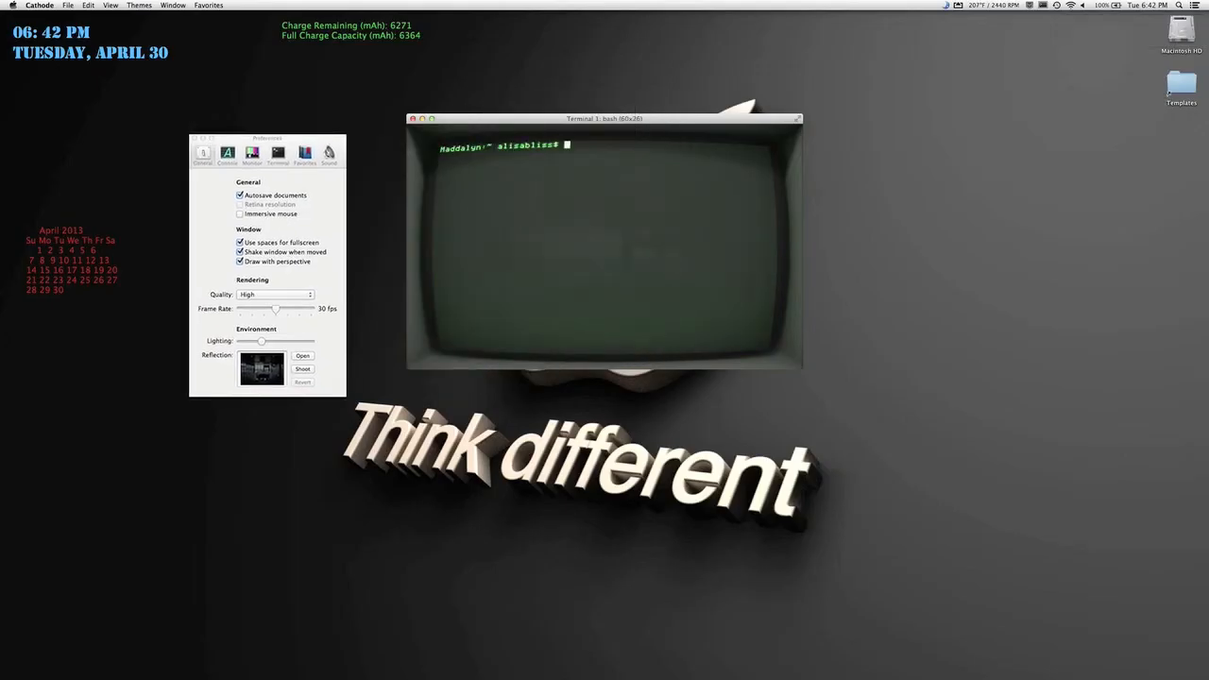
{"action": "left_click_drag", "start_coordinate": [274, 138], "coordinate": [532, 120]}
{"action": "left_click", "coordinate": [484, 133]}
{"action": "left_click", "coordinate": [509, 133]}
{"action": "left_click", "coordinate": [561, 133]}
{"action": "left_click", "coordinate": [562, 133]}
{"action": "left_click", "coordinate": [460, 135]}
{"action": "left_click", "coordinate": [451, 119]}
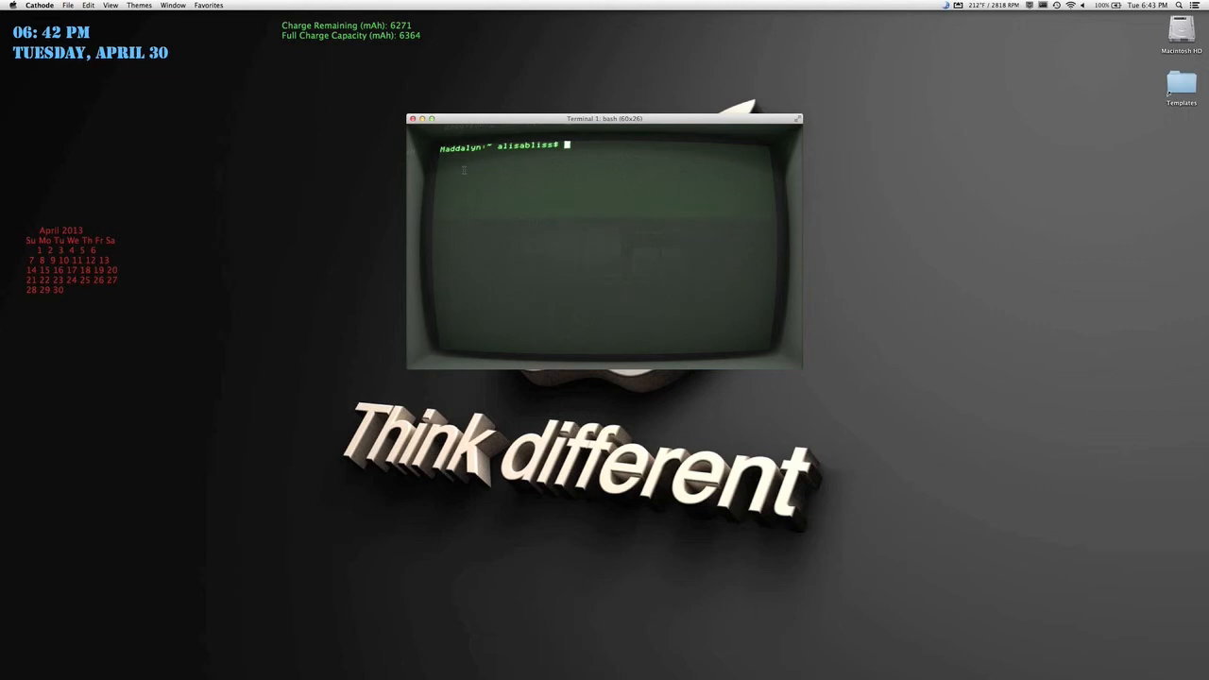